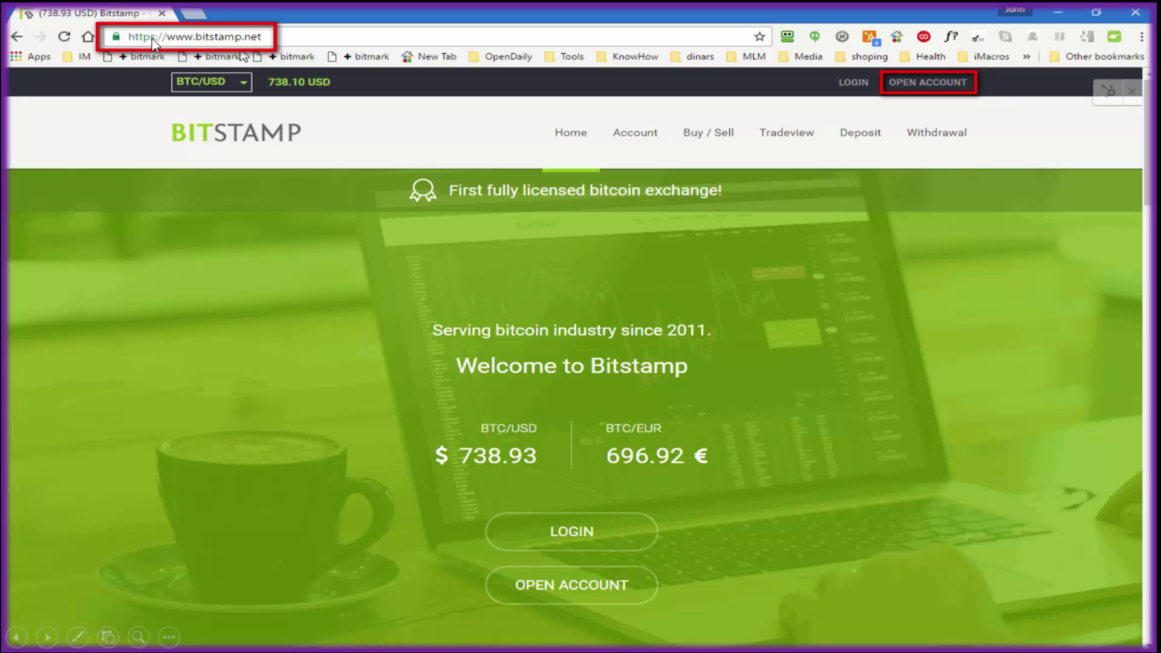
Step: From the bitstamp.net home page, start registering a new account via OPEN ACCOUNT
left_click(904, 80)
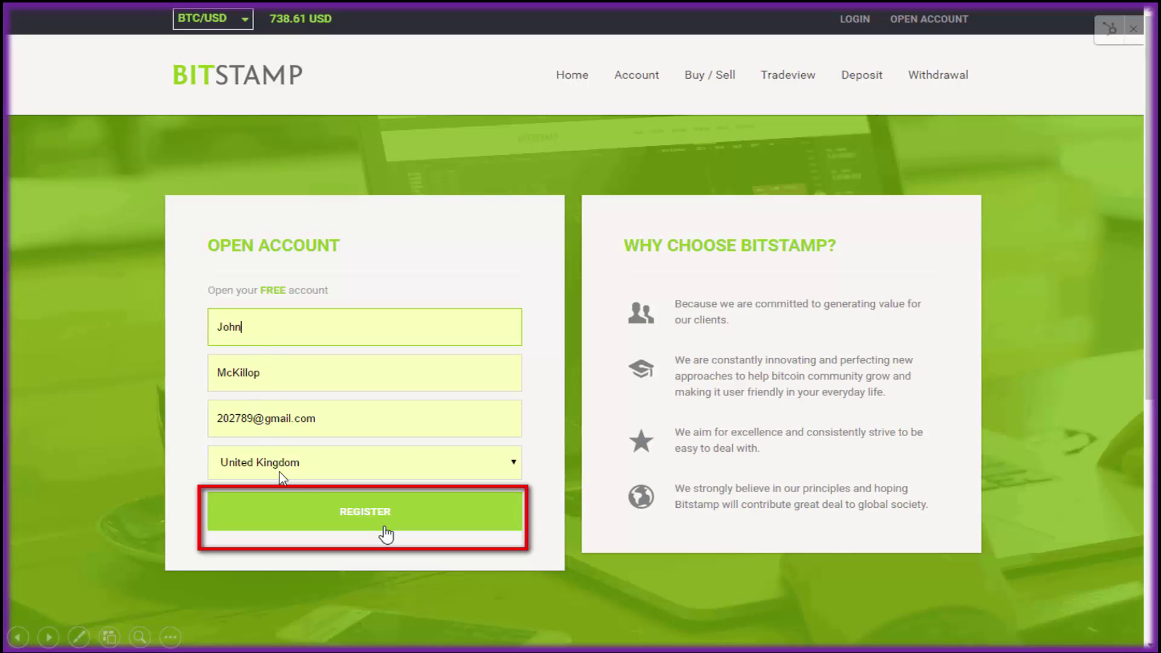
Step: Register with first name, last name, e-mail and United Kingdom as country
left_click(341, 504)
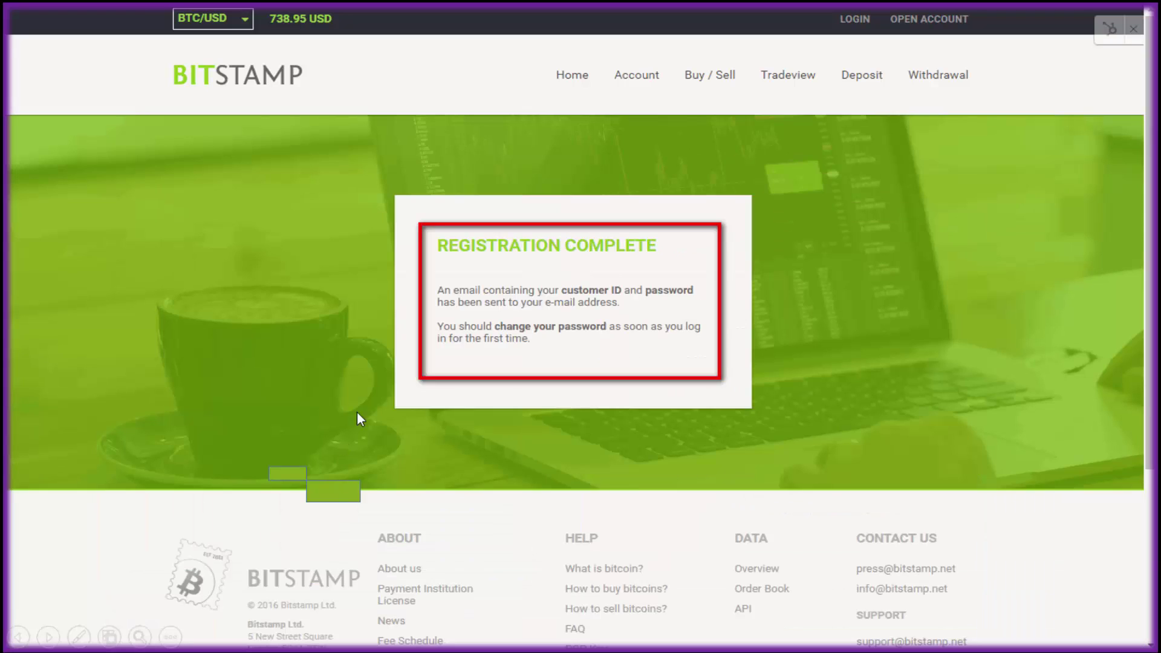
Step: Open Bitstamp's registration e-mail in Gmail to read the client ID and password
left_click(588, 297)
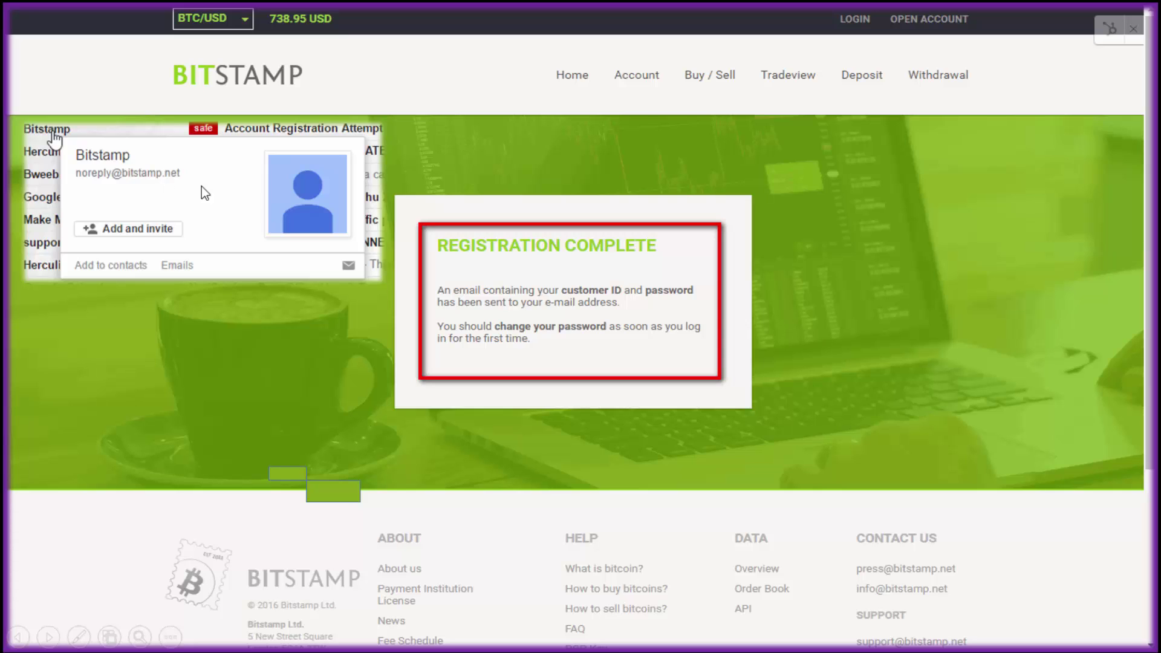
left_click(664, 295)
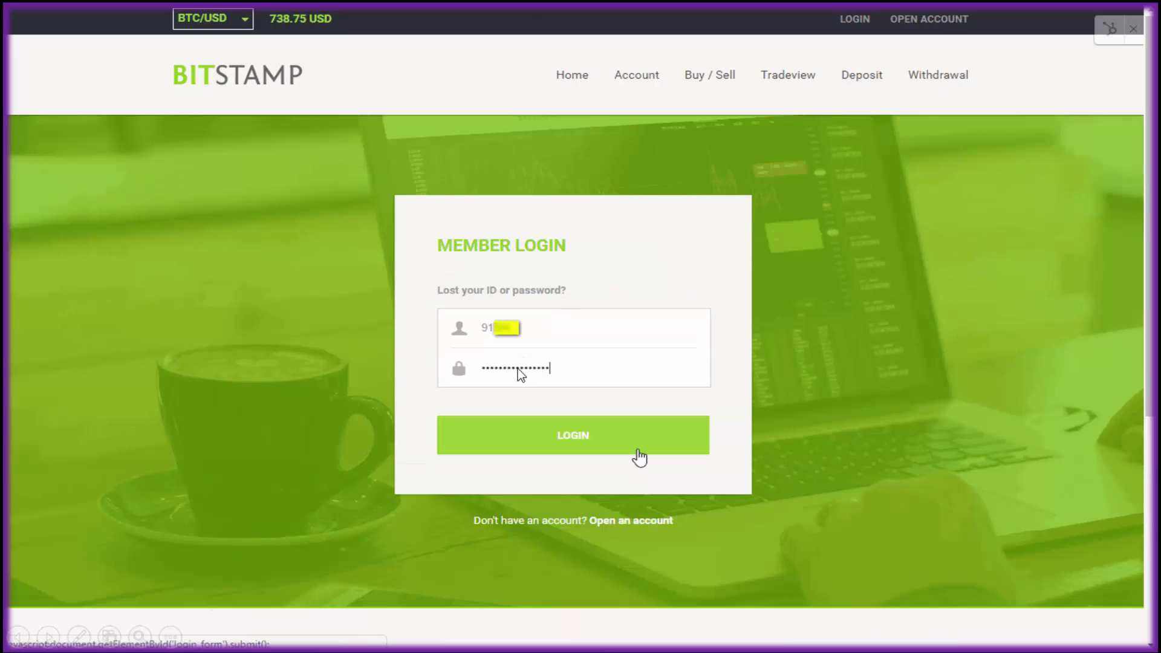
Step: Log in to Bitstamp with the e-mailed client ID and password
left_click(575, 430)
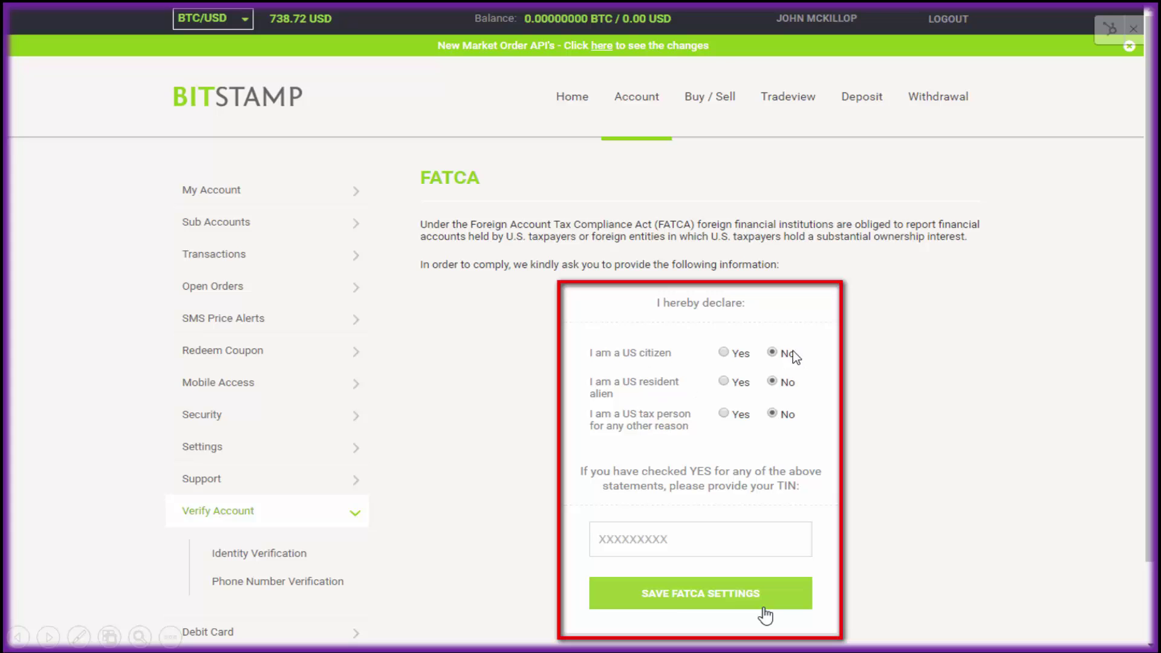
Step: Answer No to the US tax person question and save the FATCA declaration
left_click(773, 414)
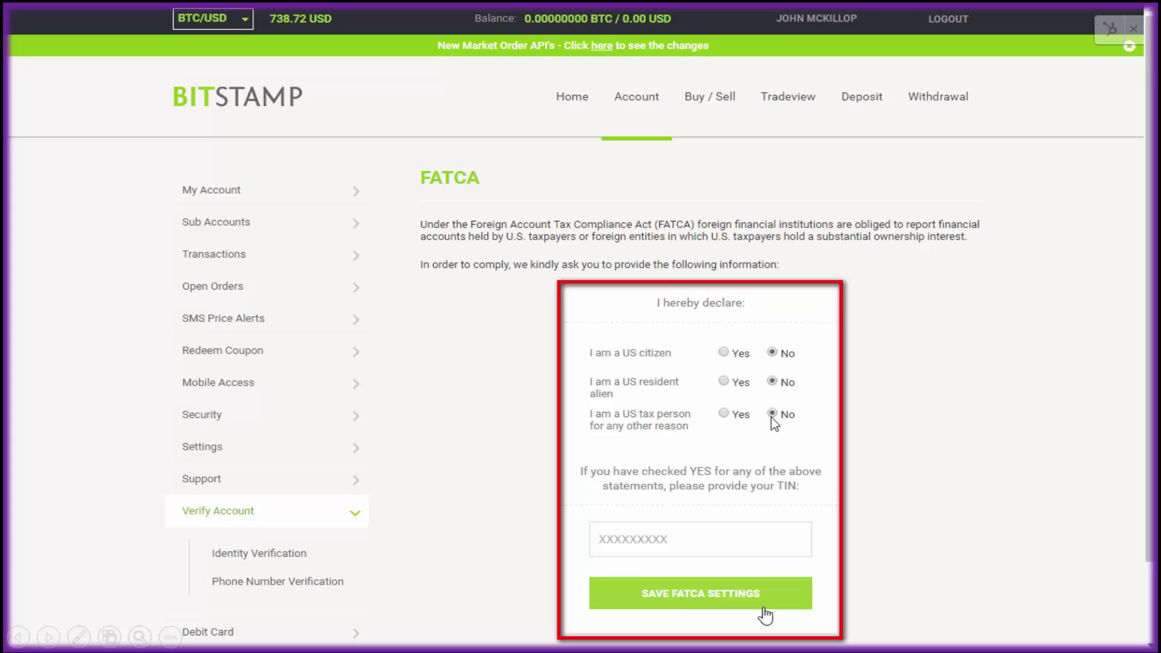
left_click(673, 596)
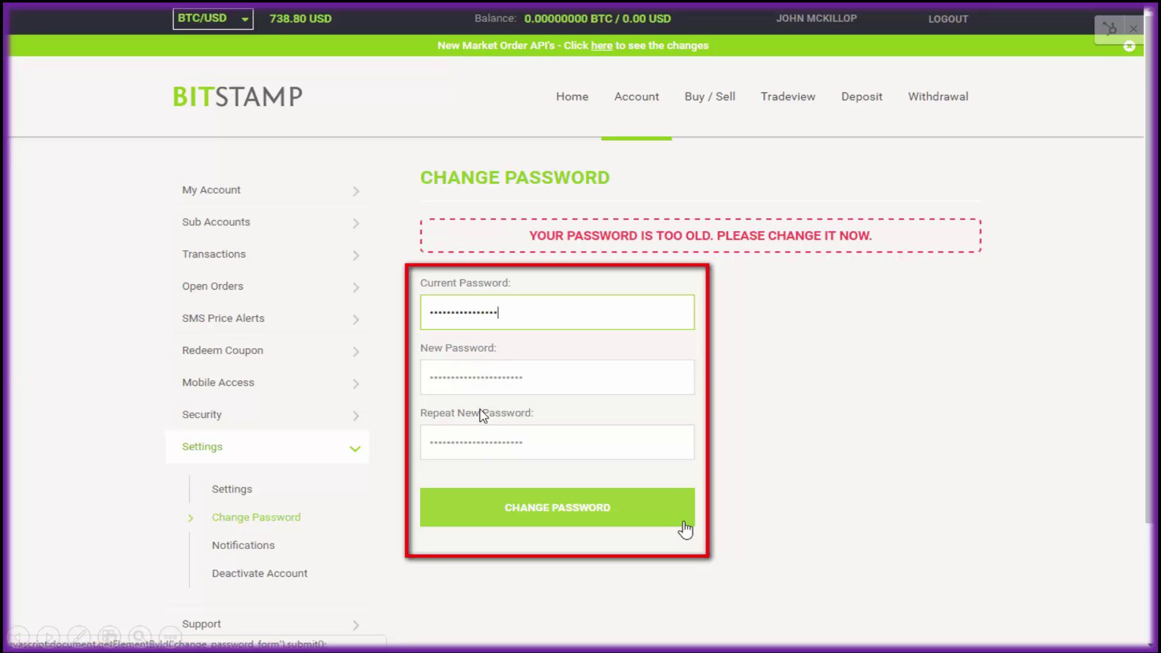
Step: Replace the account password, entering the current one and the new one twice
left_click(551, 512)
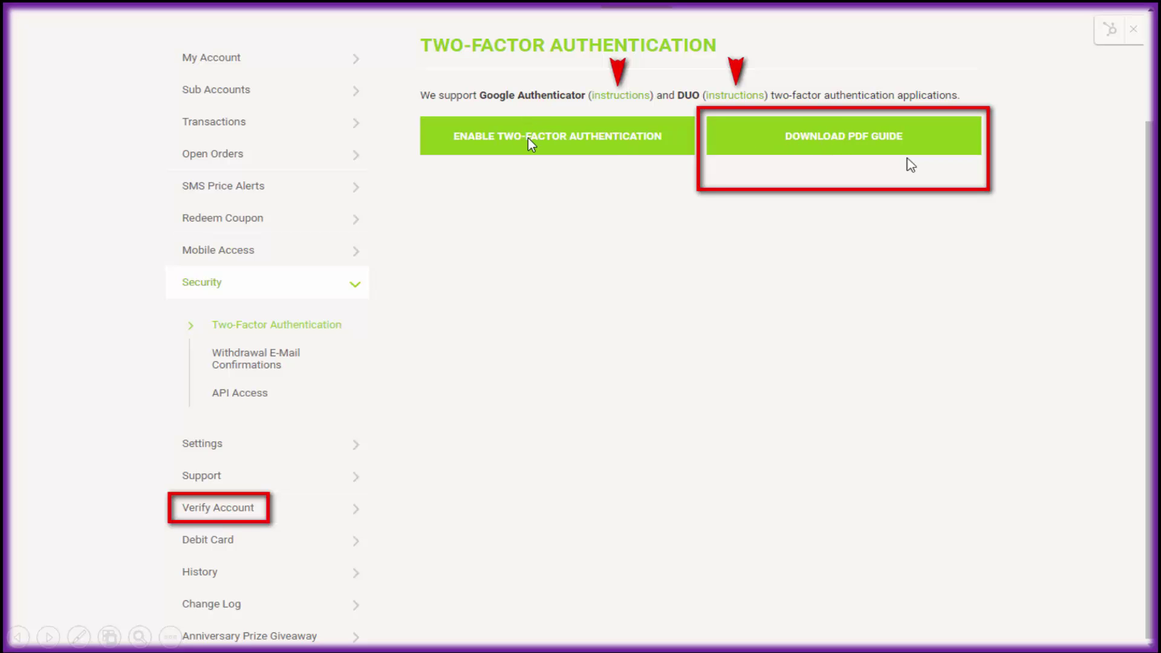
Step: Enable two-factor authentication and add the Bitstamp key to Google Authenticator
left_click(472, 142)
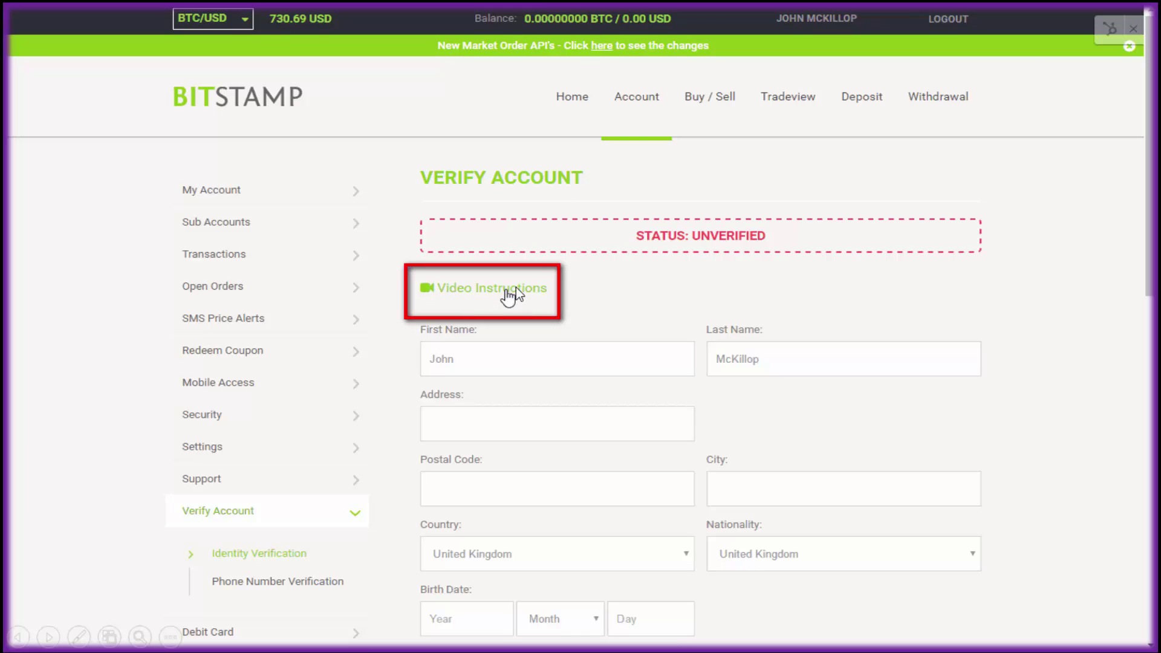
Step: Watch the verification video, then submit identity details with passport.jpg as photo ID
left_click(517, 287)
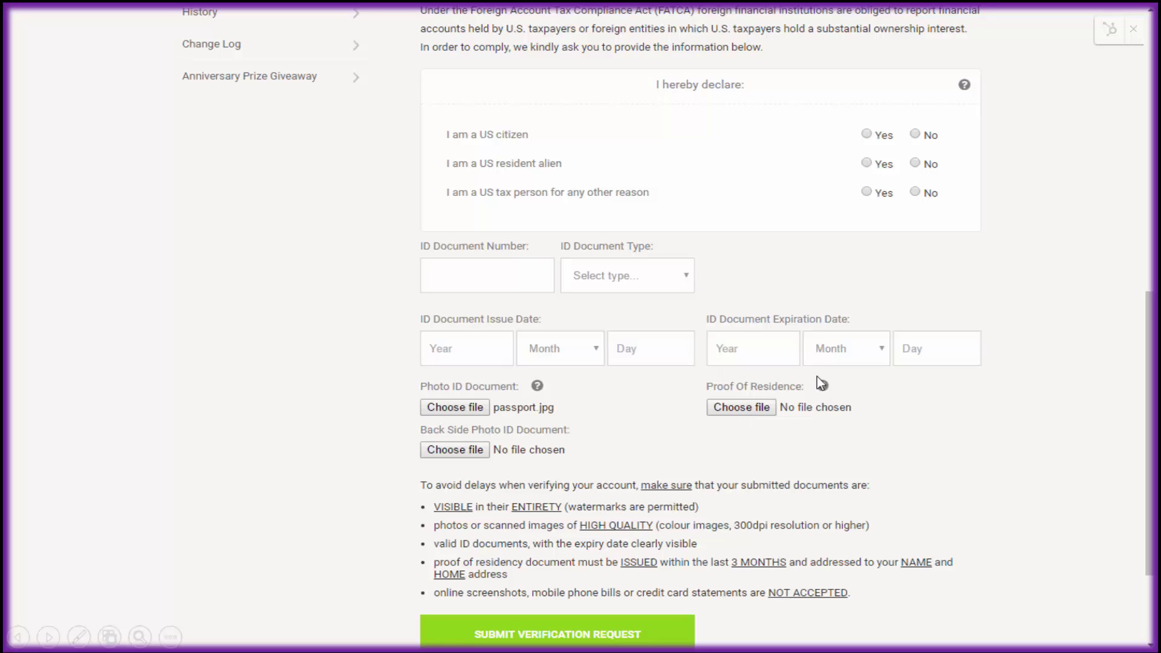
left_click(558, 633)
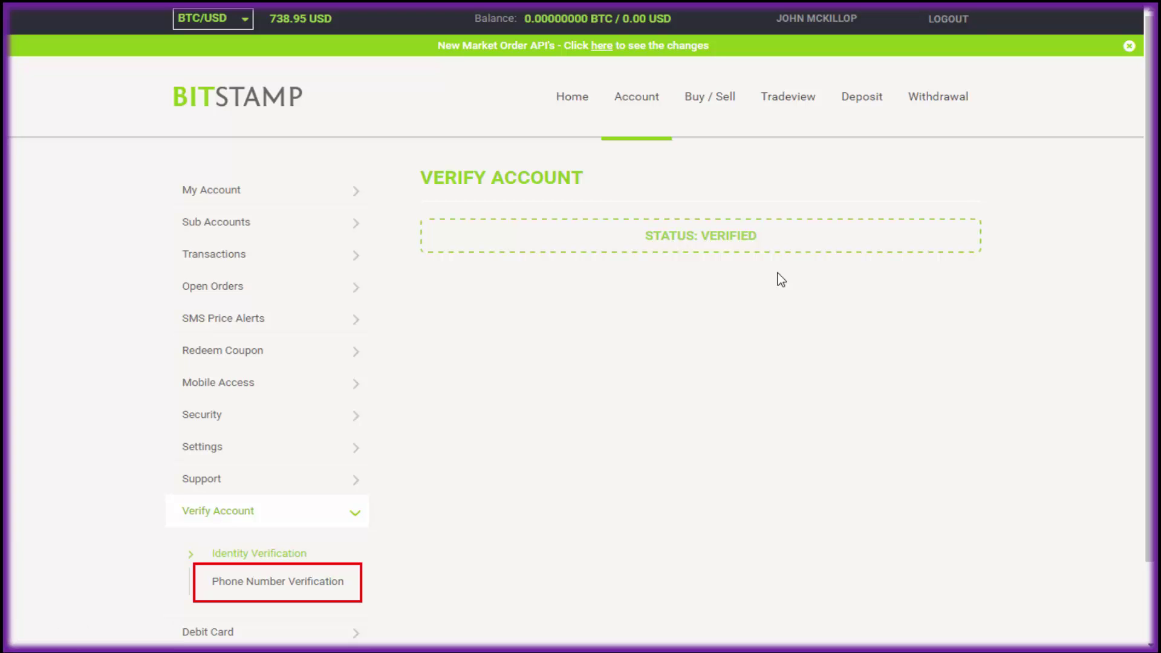
Step: Verify the mobile number by entering the 4-digit SMS code
left_click(241, 585)
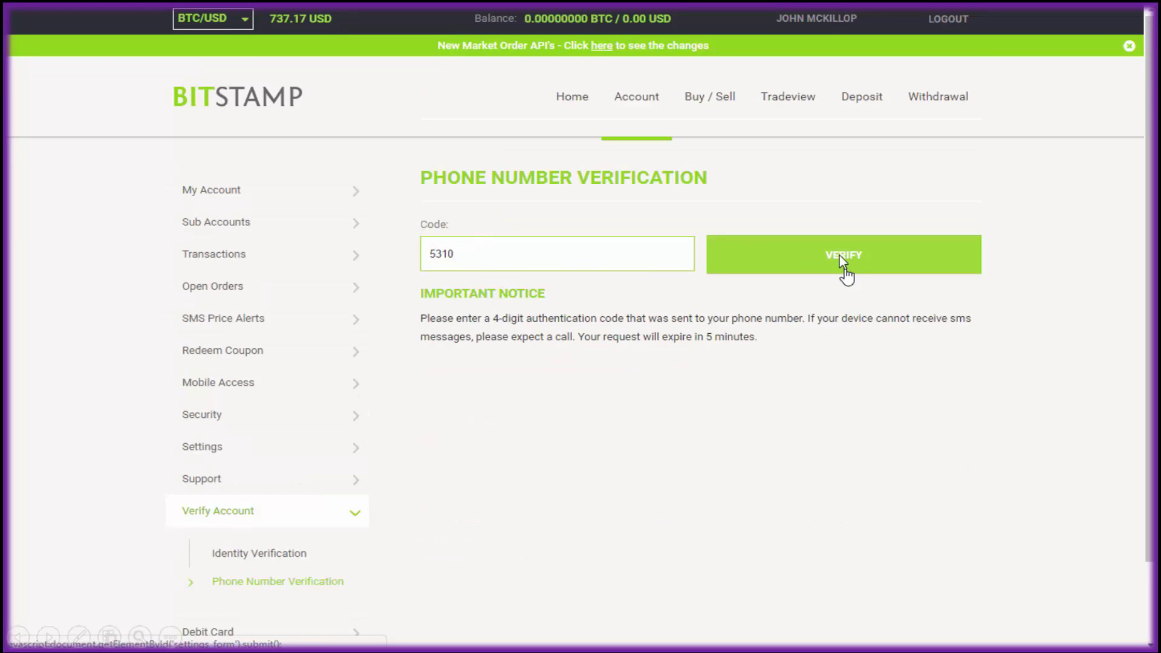
left_click(843, 259)
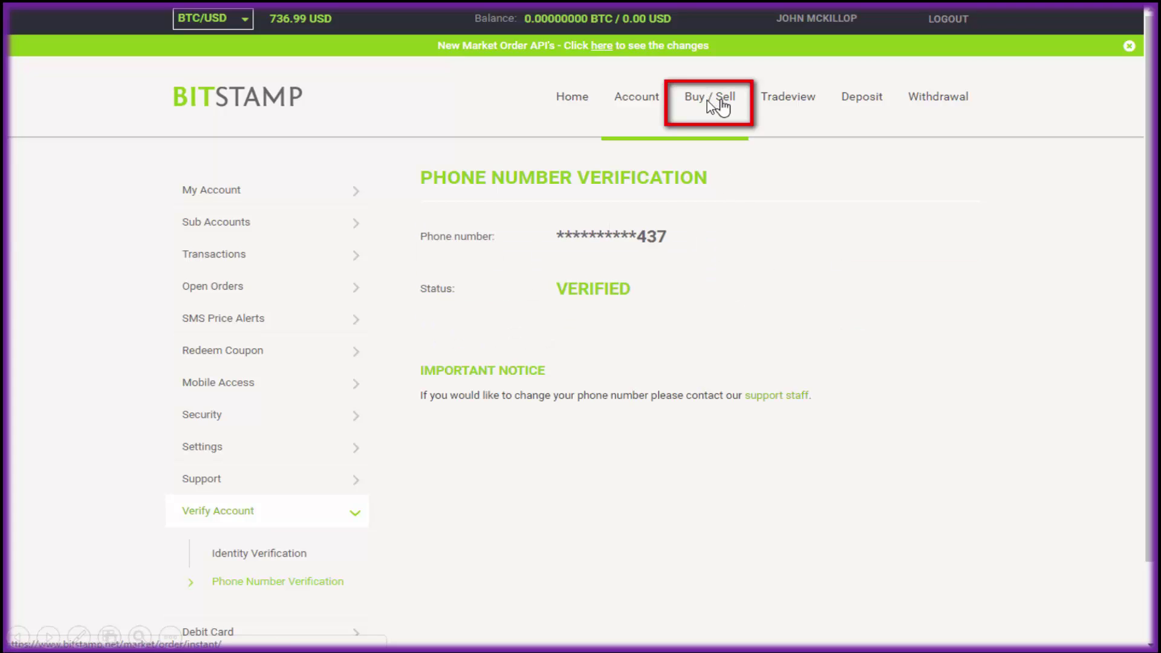
Step: Buy 100 USD of bitcoin by credit card and continue to the Simplex checkout
left_click(711, 100)
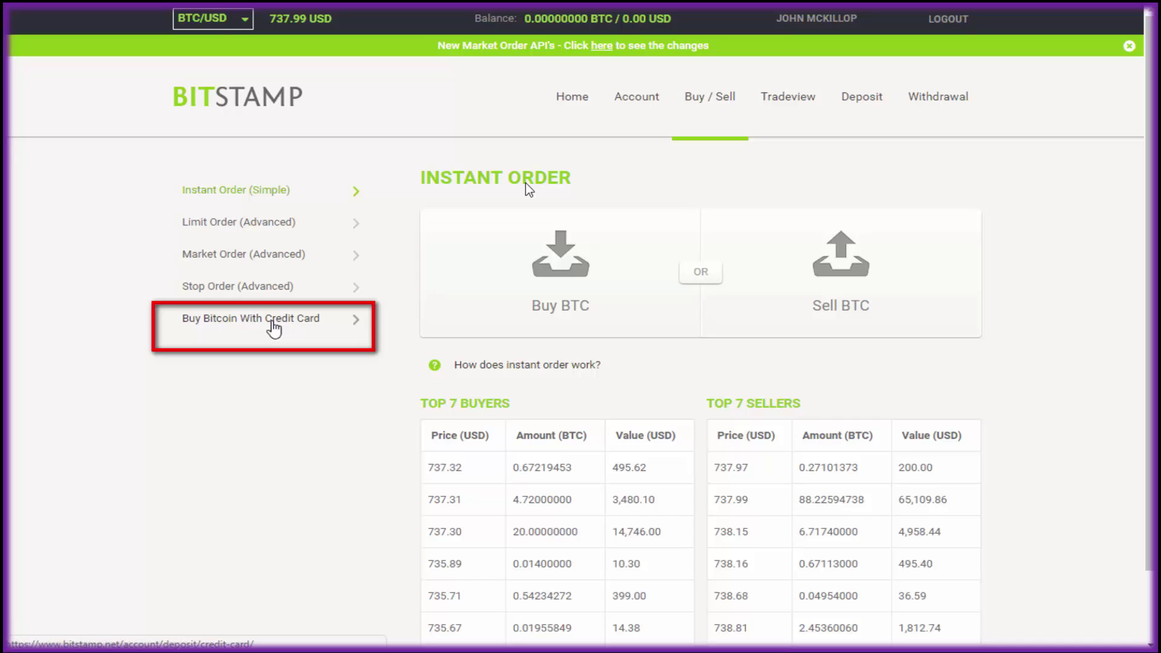
left_click(237, 317)
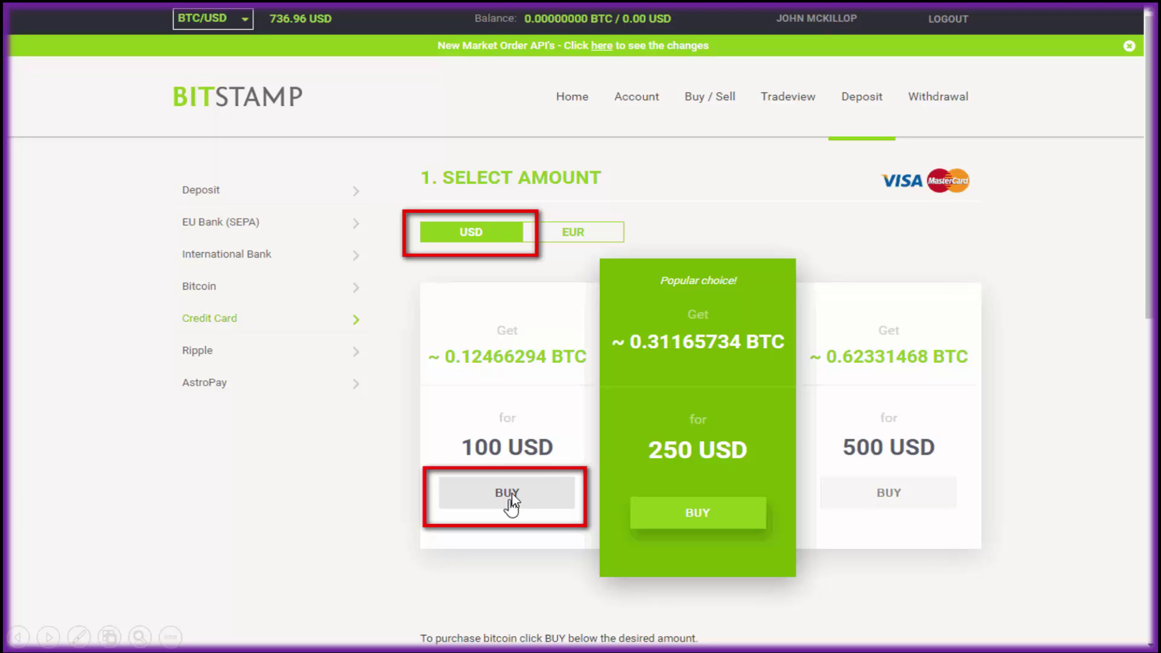
left_click(560, 398)
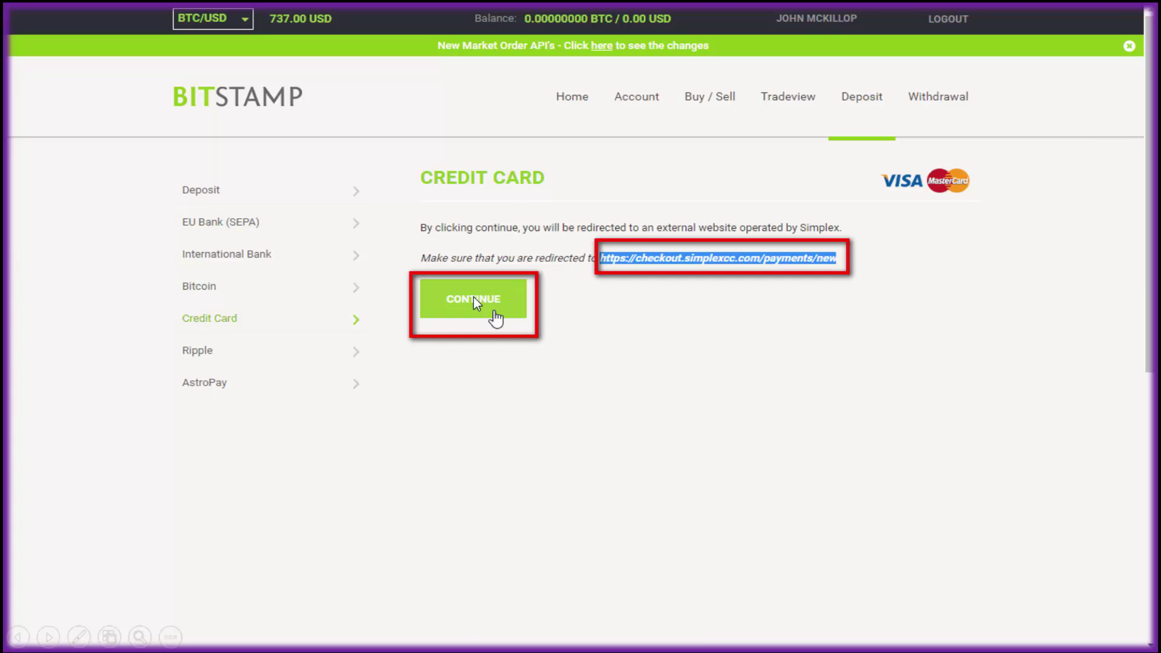
left_click(477, 303)
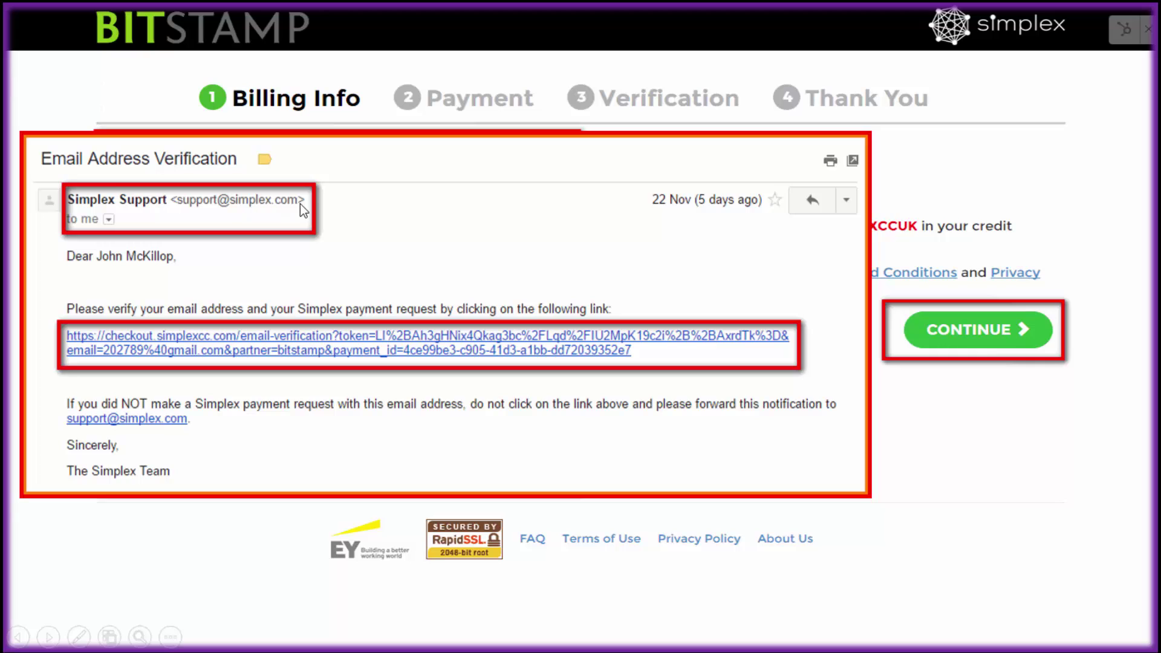
Step: Confirm the Simplex email via its verification link and continue to the Payment Details card form
left_click(519, 353)
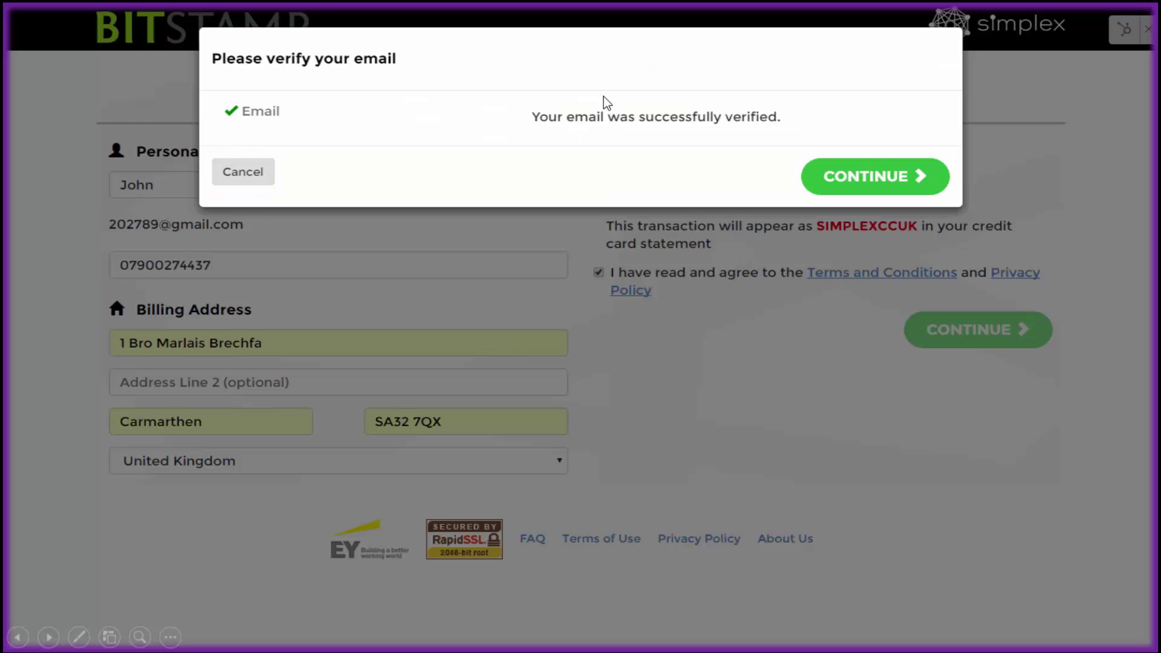
left_click(854, 177)
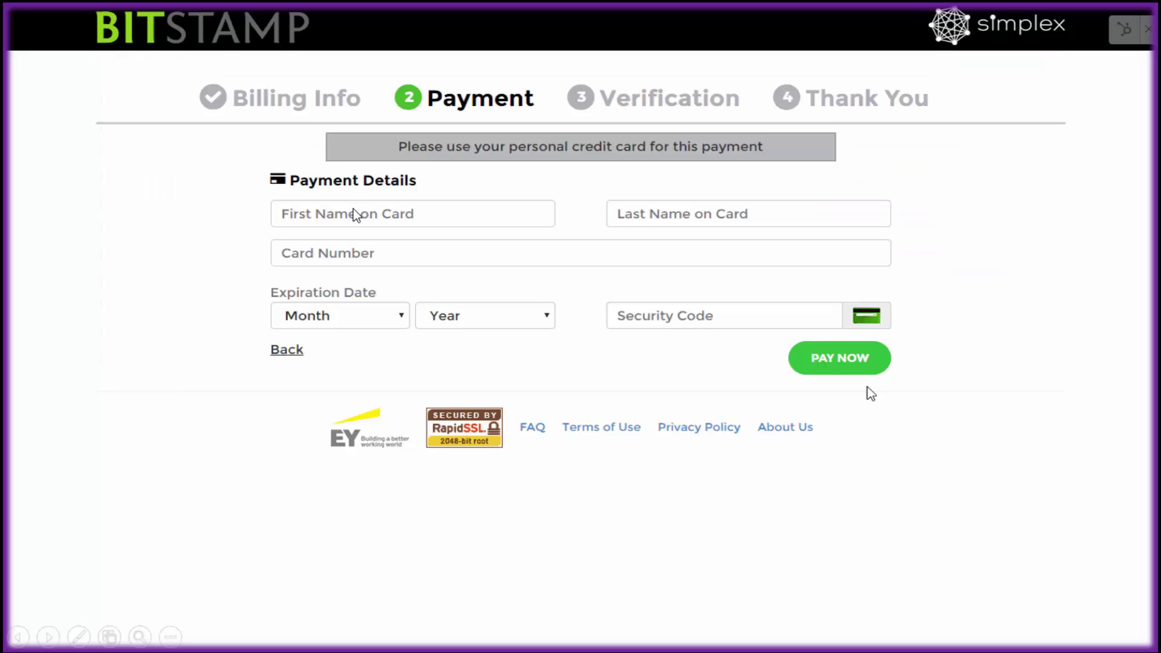
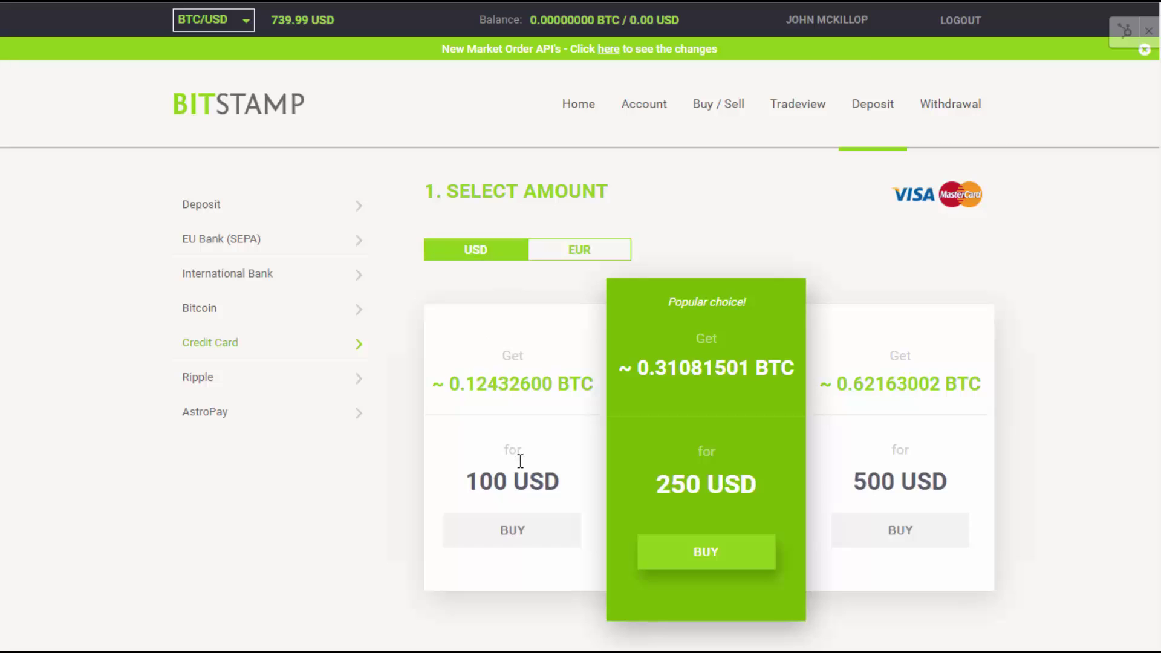
Step: Choose the 100 USD card purchase and submit the Billing Info in Simplex checkout
left_click(517, 535)
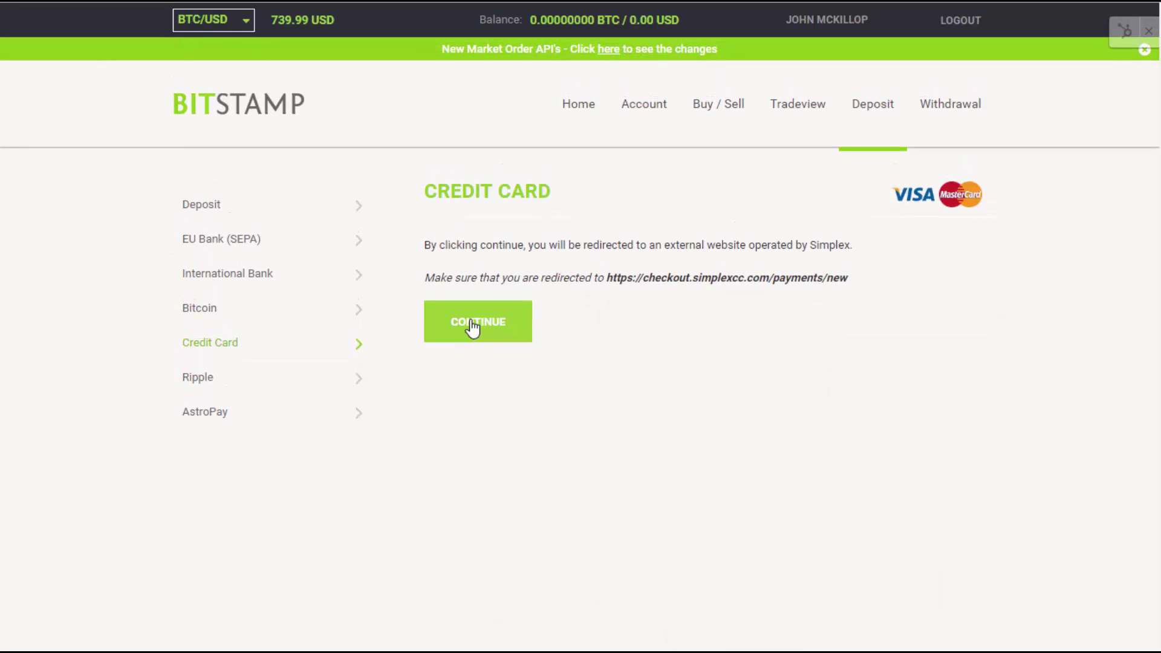
left_click(473, 327)
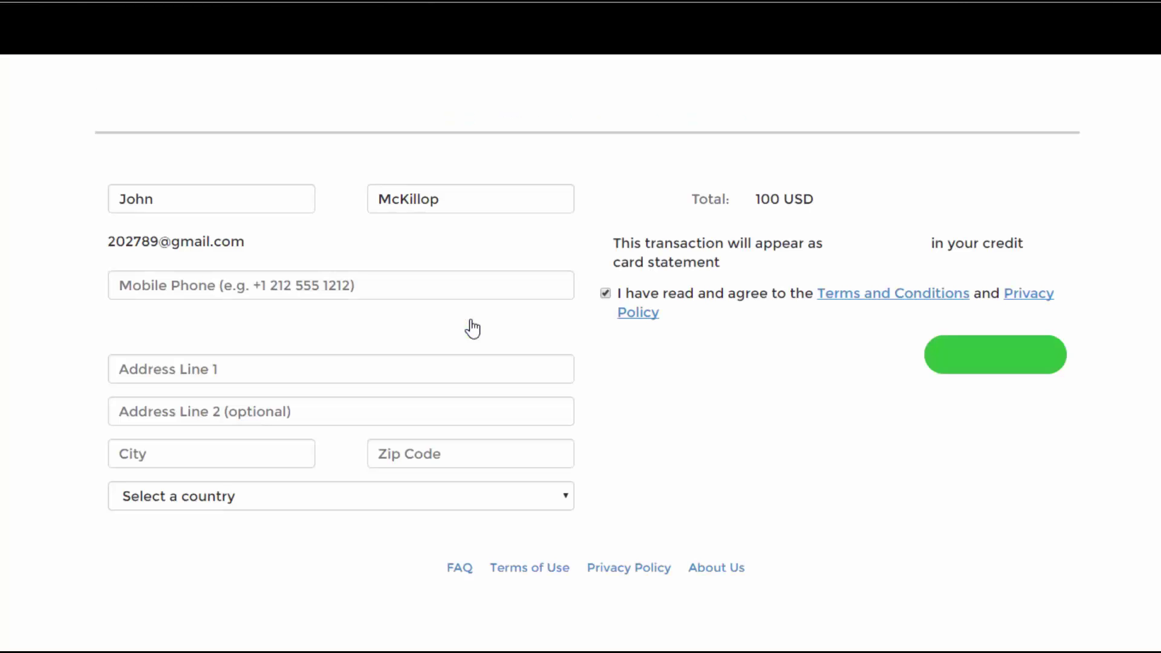
left_click(184, 288)
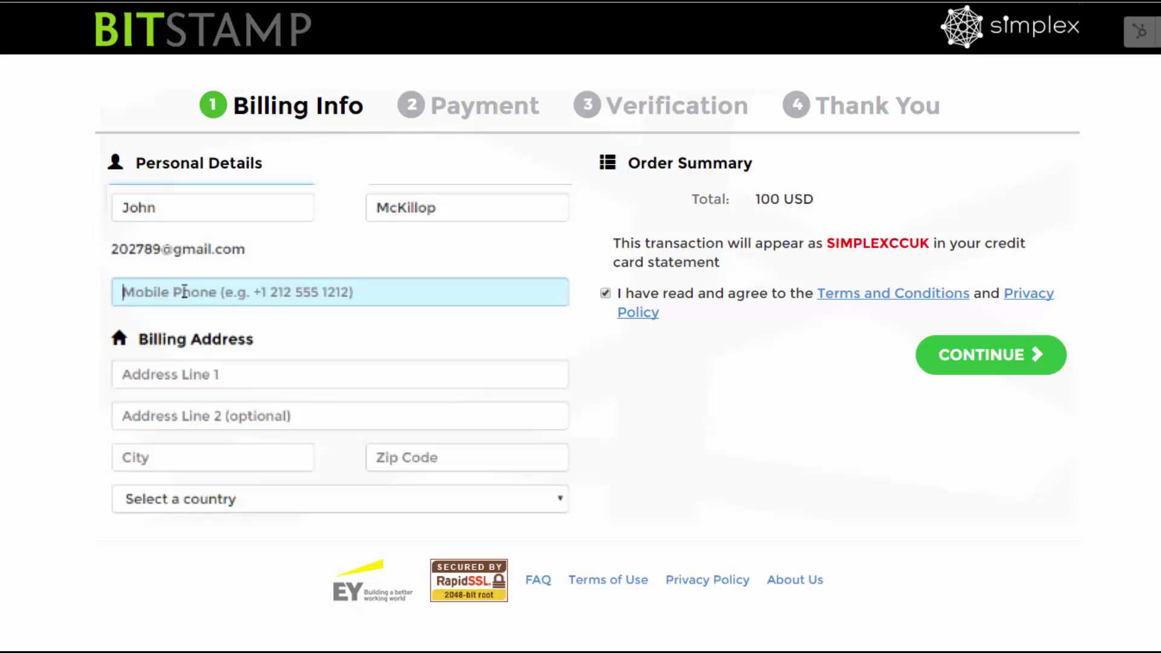
left_click(1005, 351)
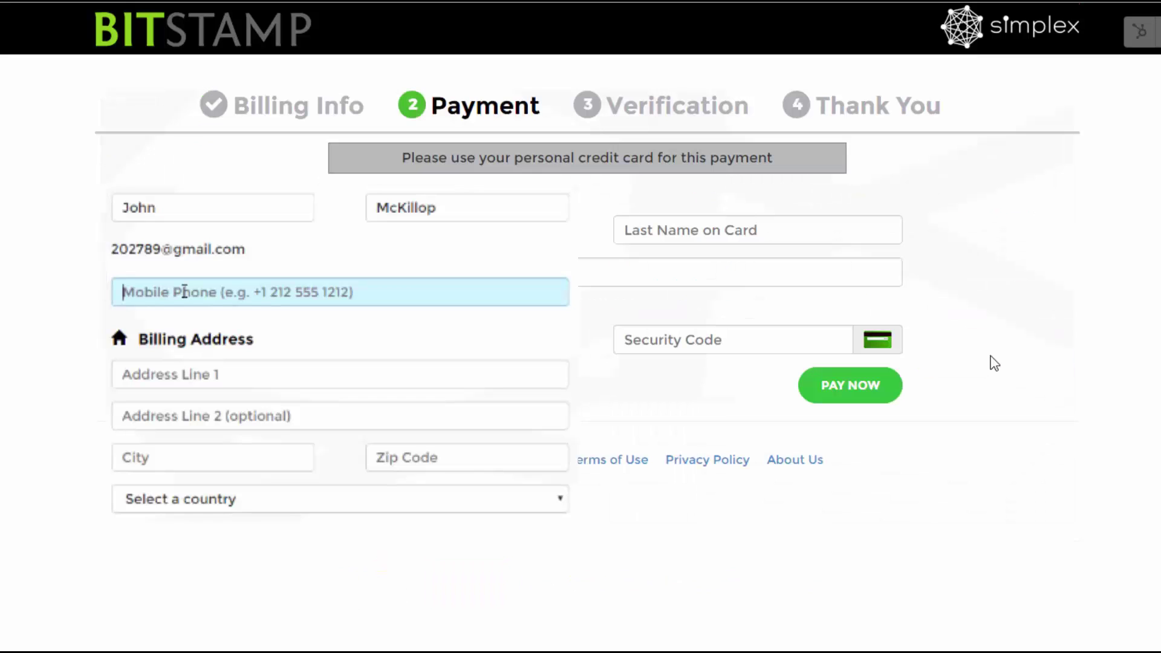
Step: Enter the card details, pay the 100 USD order, and return to Bitstamp
left_click(475, 238)
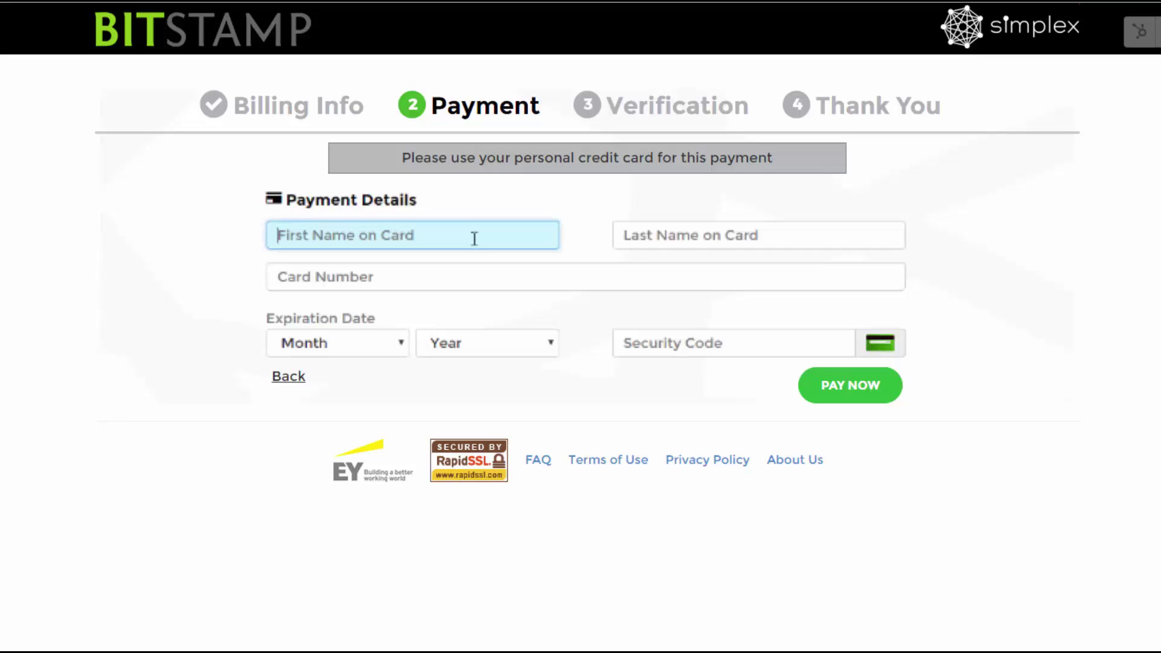
left_click(852, 387)
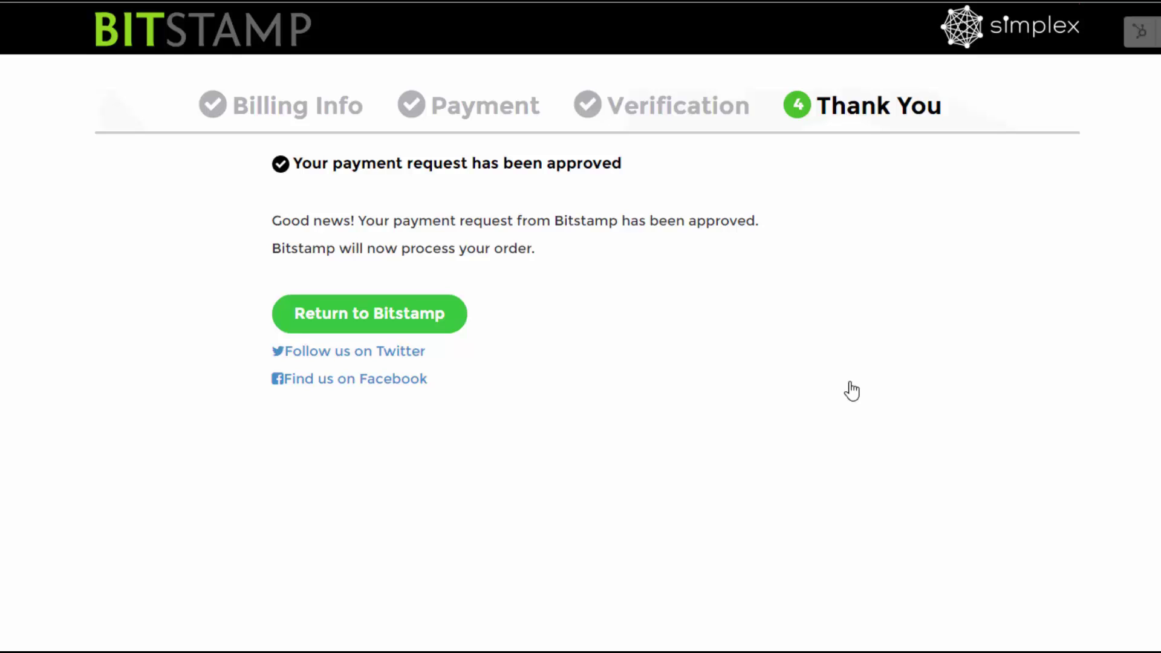
left_click(367, 323)
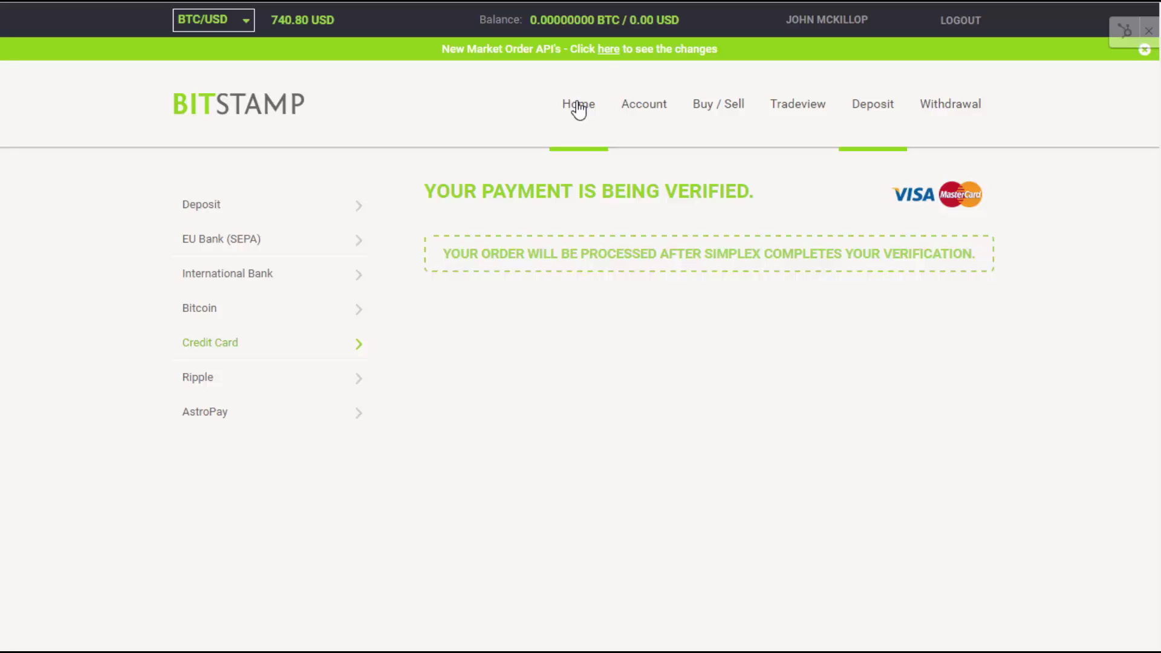
Step: Check the deposit history on the Deposit page, then go back to Withdrawal requests
left_click_drag(579, 109, 535, 114)
left_click(936, 112)
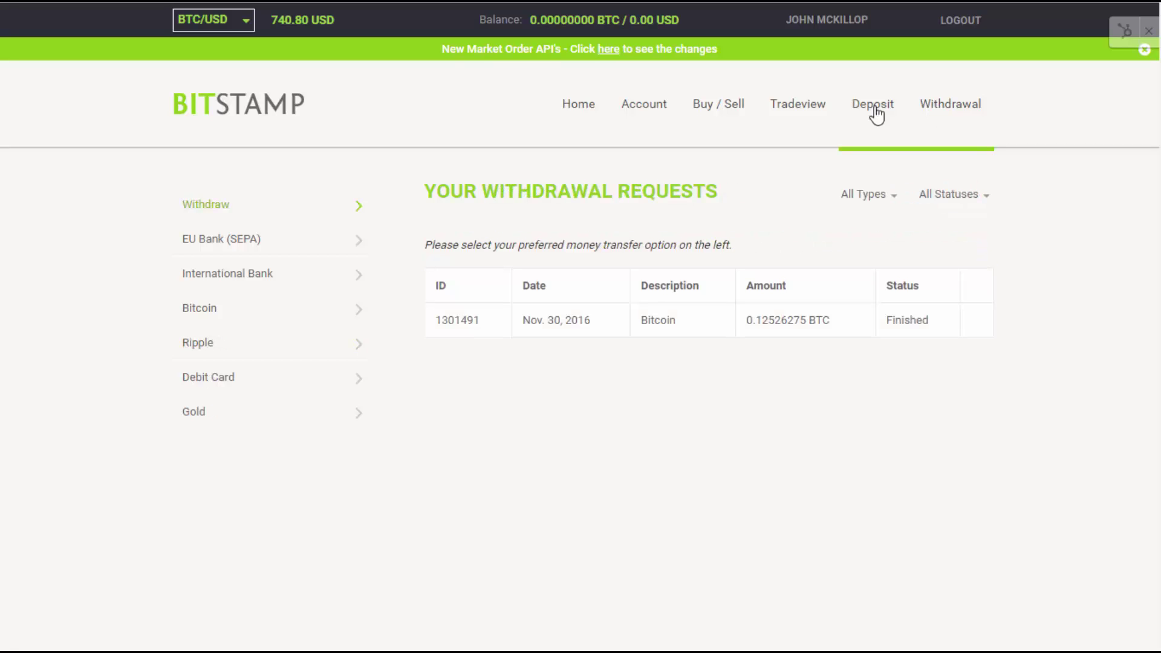
left_click(877, 114)
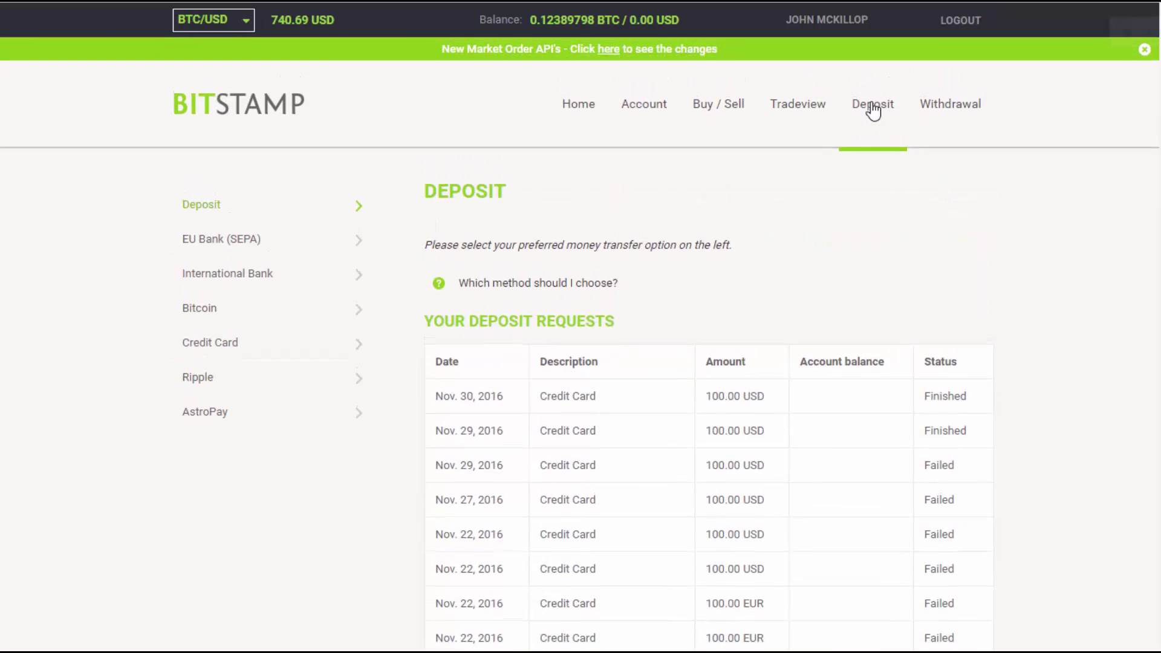
mouse_move(446, 397)
left_mouse_down()
mouse_move(492, 397)
mouse_move(428, 400)
left_mouse_up()
left_click(507, 399)
left_click(426, 406)
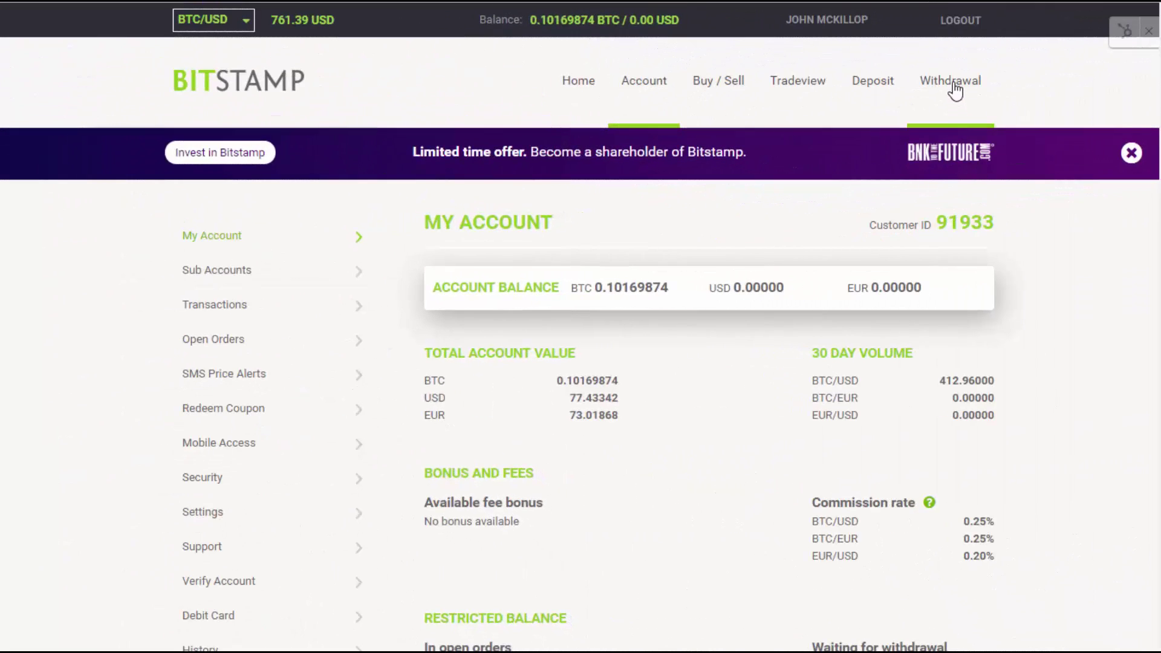
left_click(954, 91)
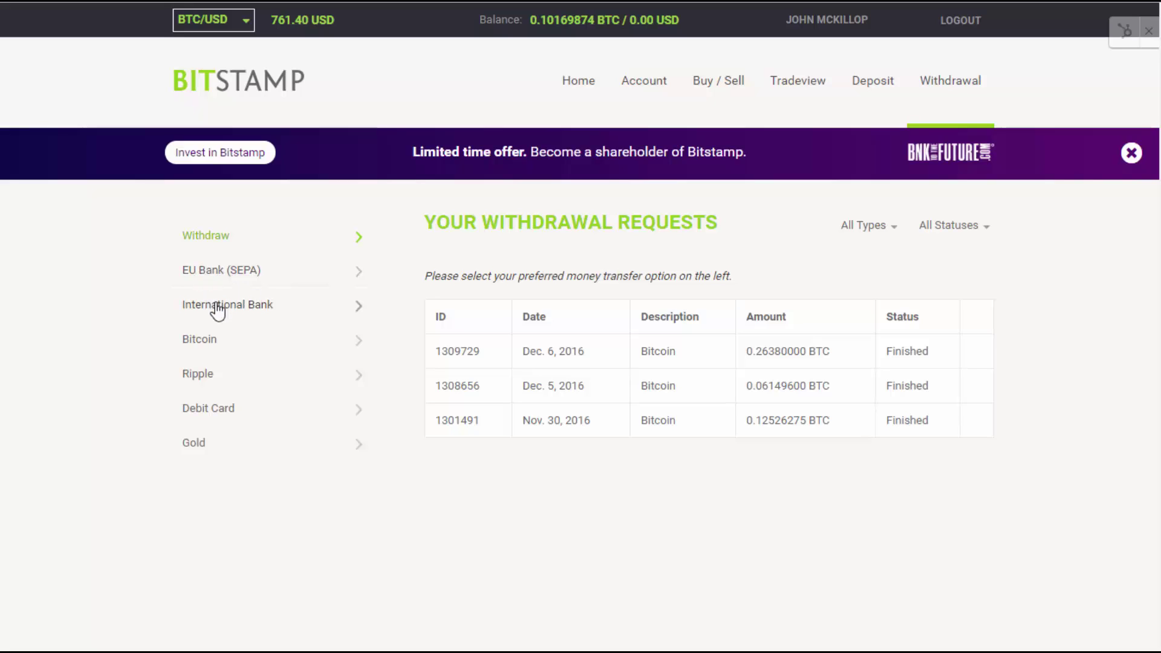
Step: Fill the Bitcoin withdrawal form with 0.0588 BTC, the pasted destination address and a label
left_click(203, 342)
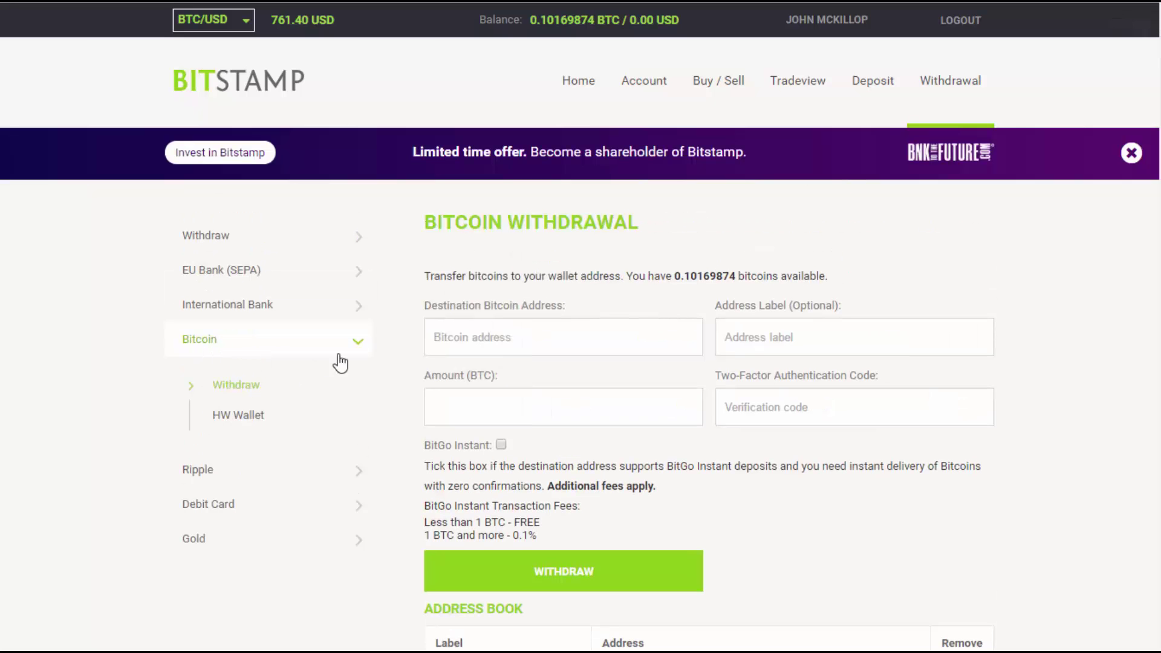
left_click(528, 403)
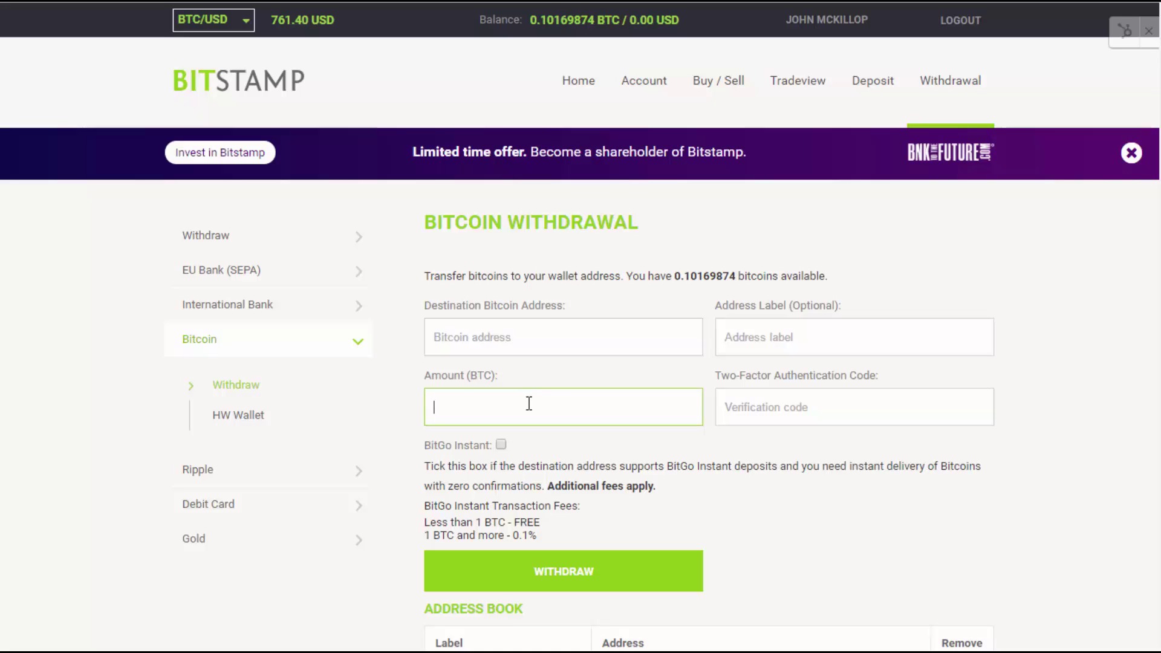
type("0.0588")
left_click(529, 331)
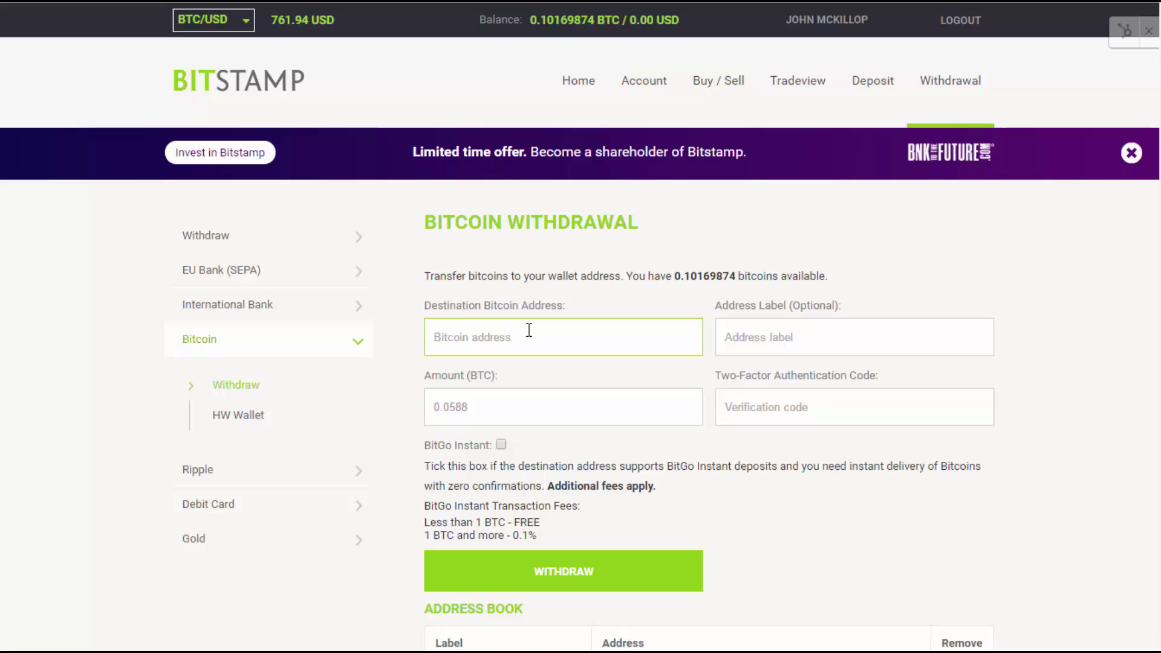
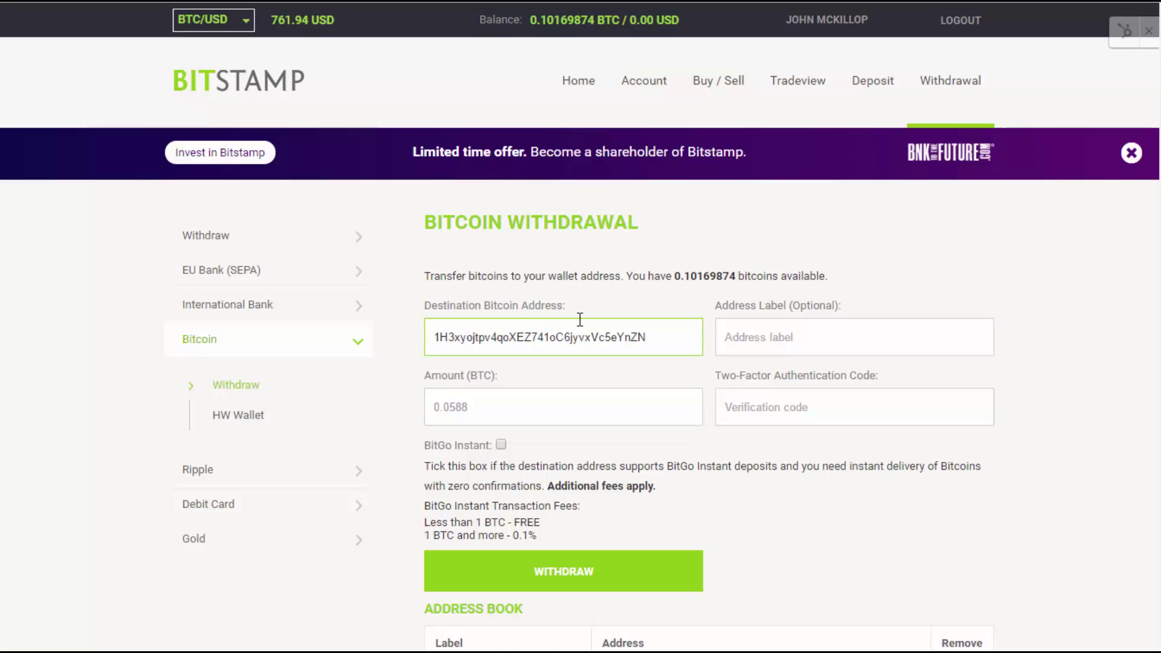
left_click(732, 337)
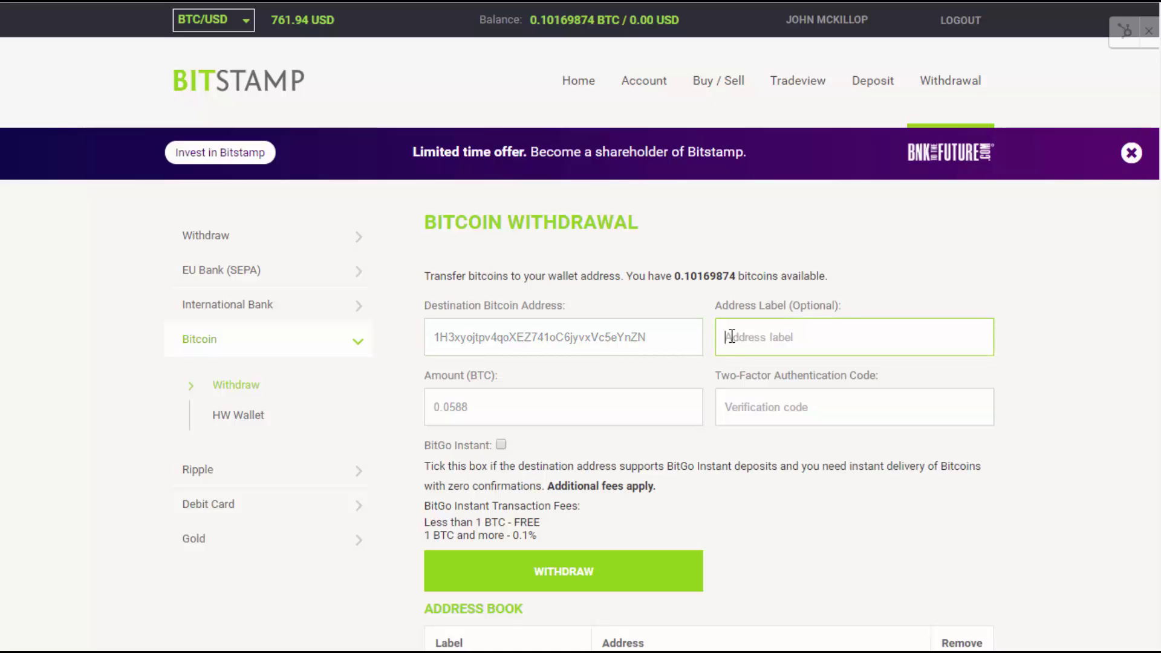
type("Leda")
Step: Enter the two-factor authentication code and submit the withdrawal request
left_click(777, 407)
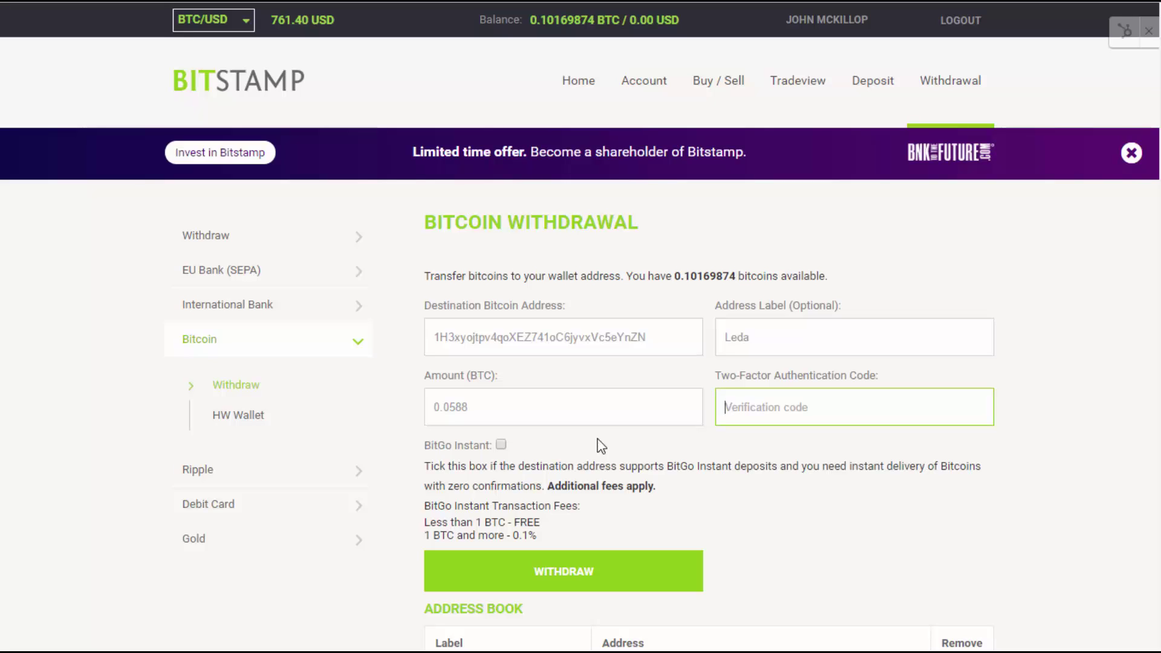
left_click(561, 572)
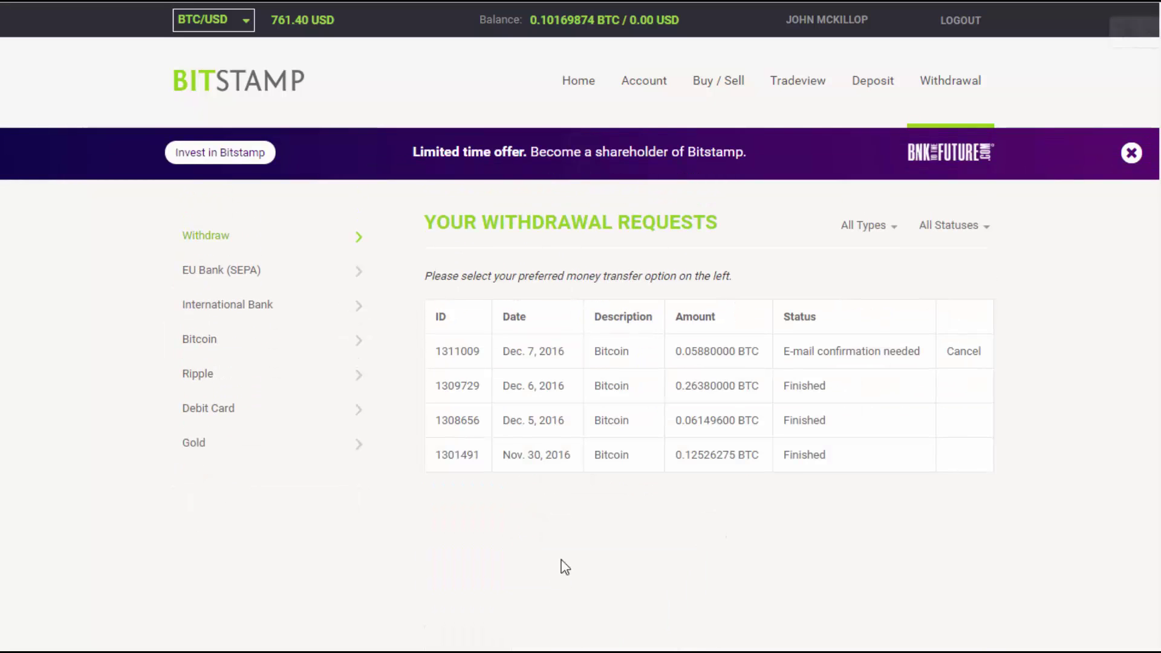
Step: Open Bitstamp's 0.0588 BTC withdrawal email in Gmail and follow its confirmation link
left_click(73, 1)
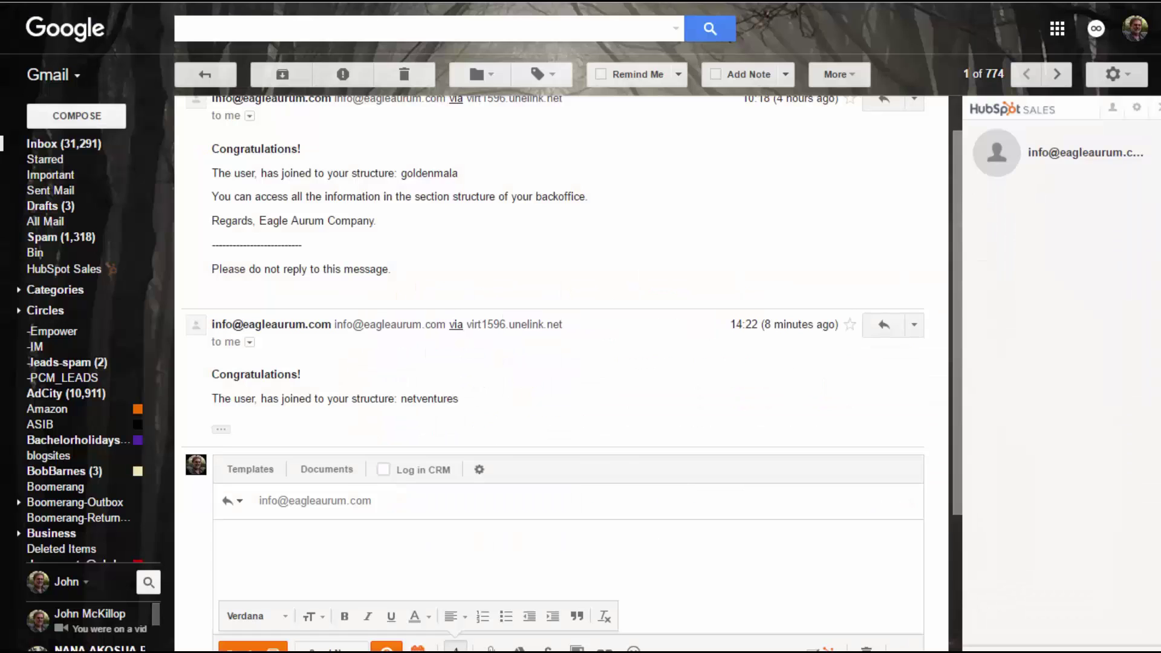
key("u")
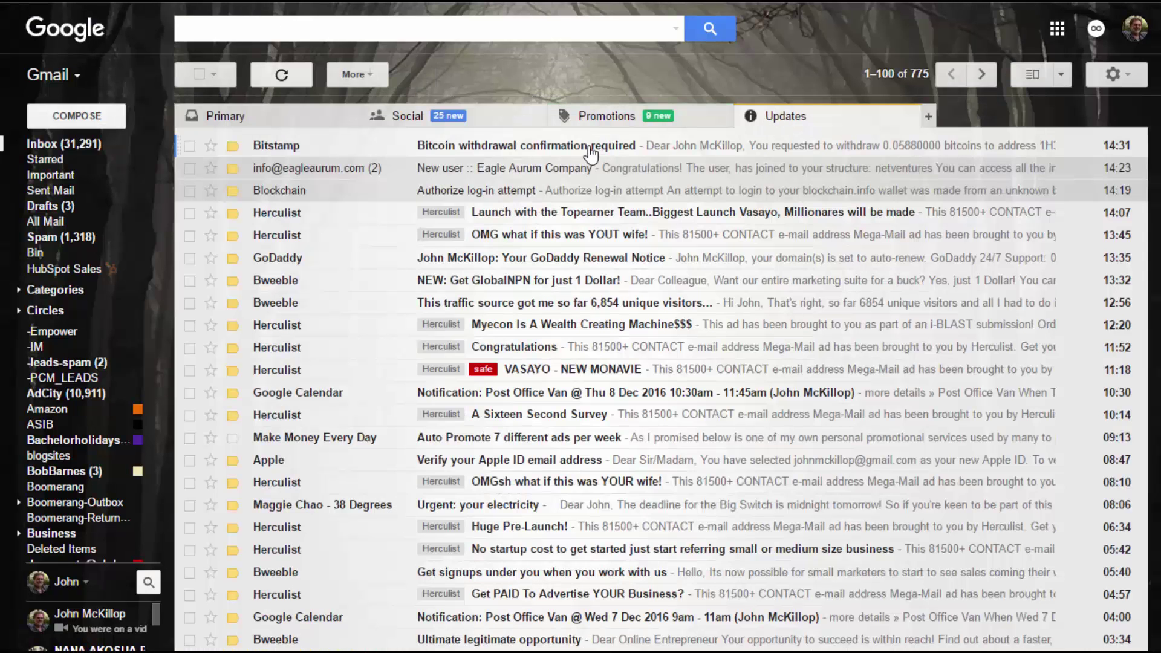
left_click(591, 155)
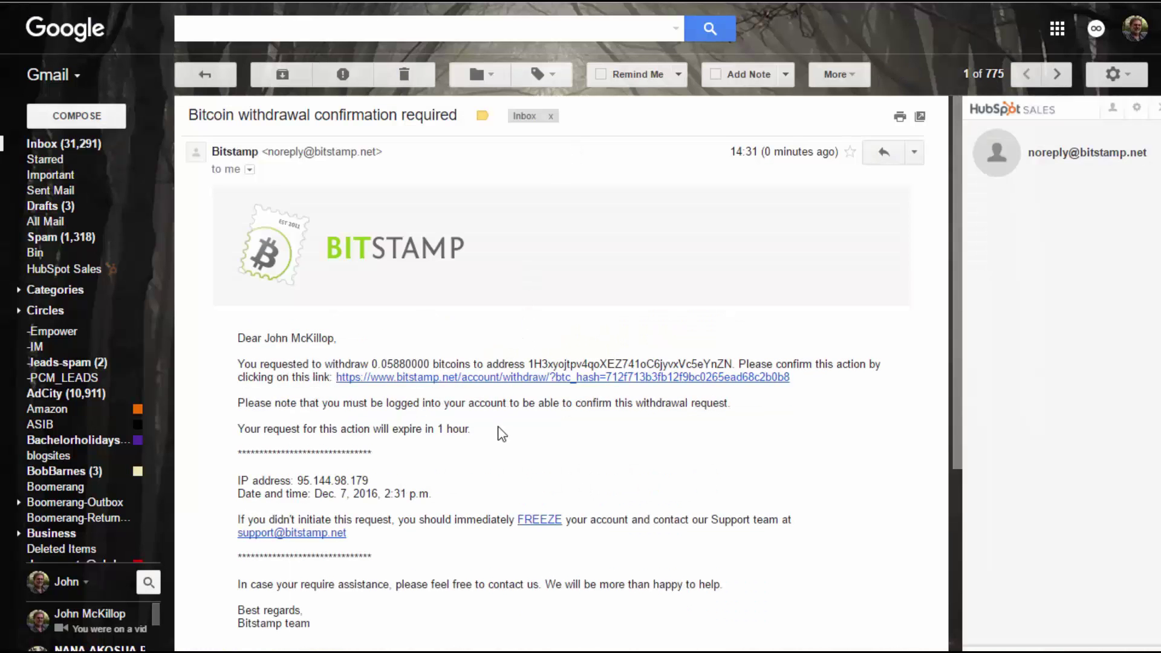
left_click(502, 378)
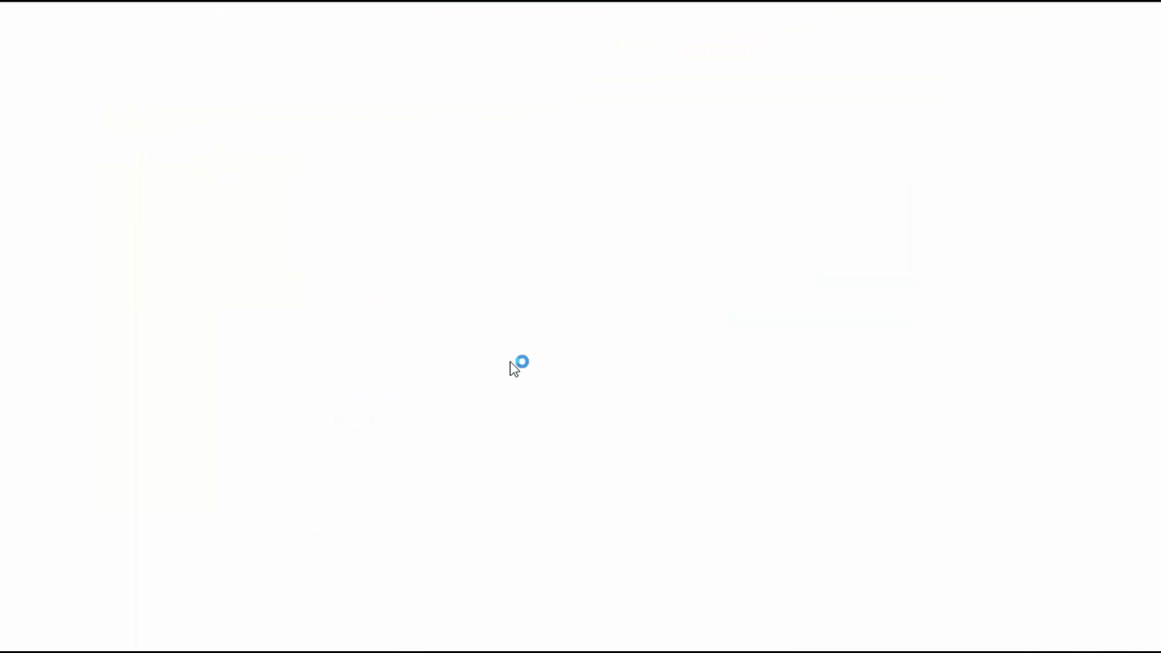